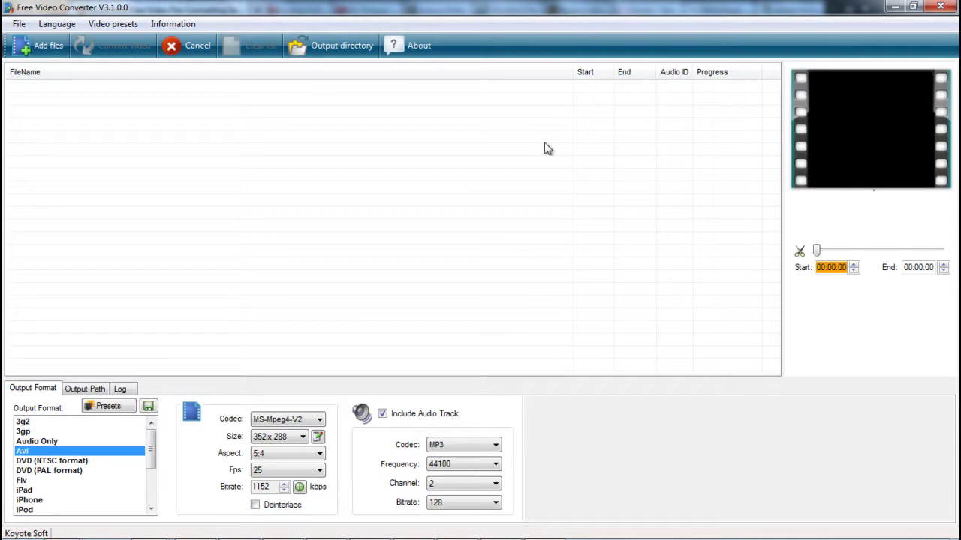
Start adding a file and browse to the Personal folder on the FreeAgent (D:) drive
click(39, 48)
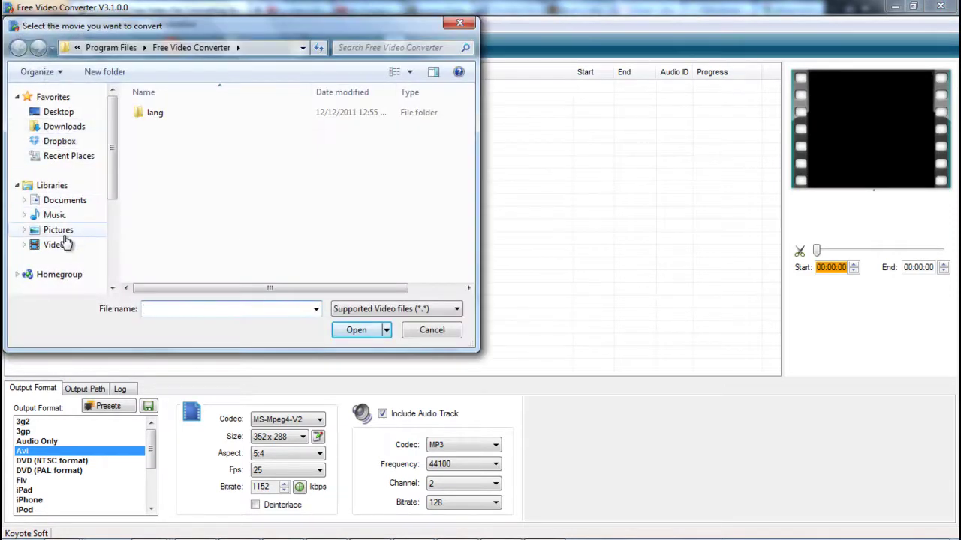
click(69, 235)
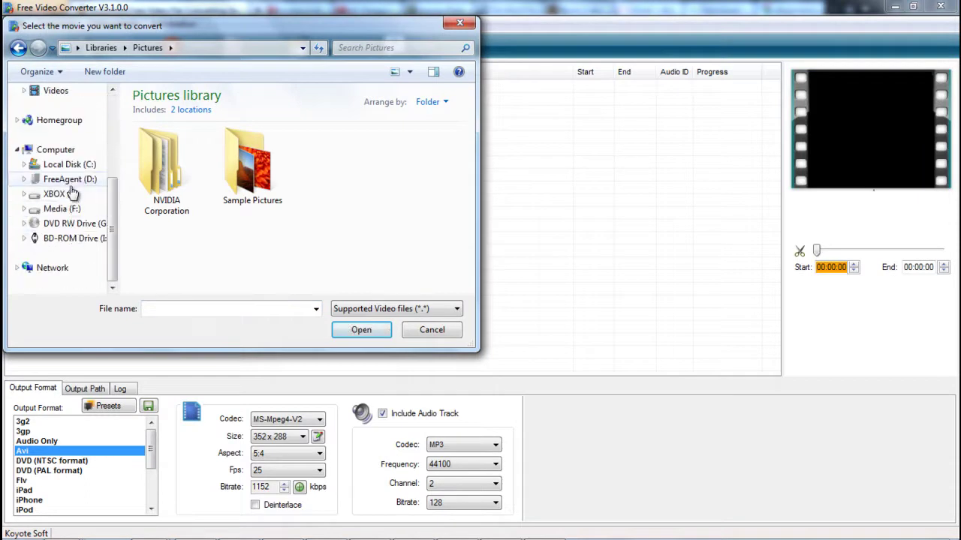
click(73, 182)
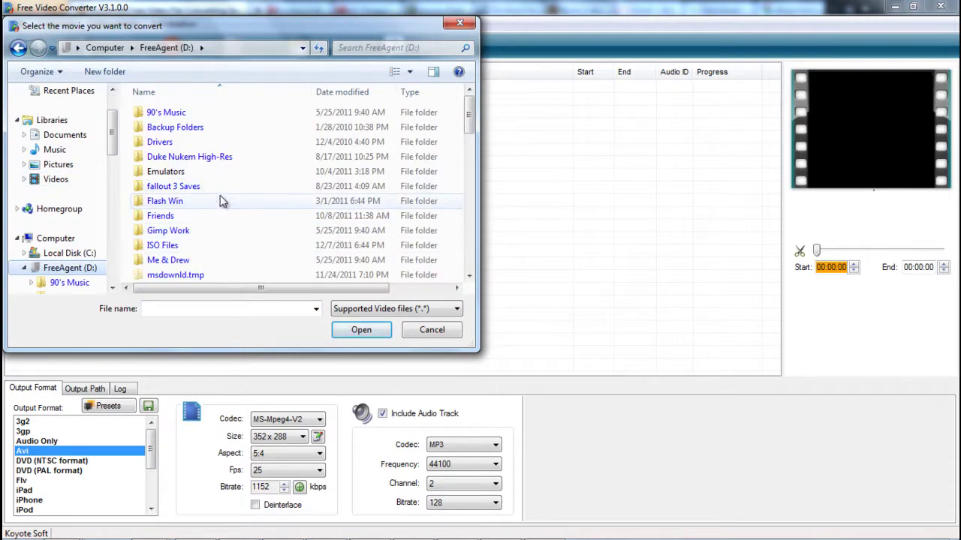
click(204, 249)
scroll(204, 248, down, 2)
scroll(204, 249, down, 1)
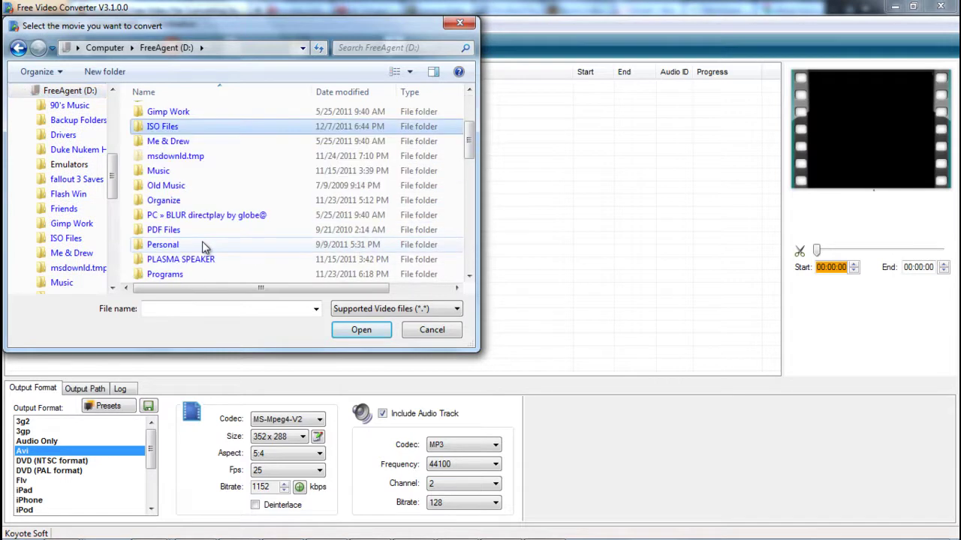
double_click(204, 249)
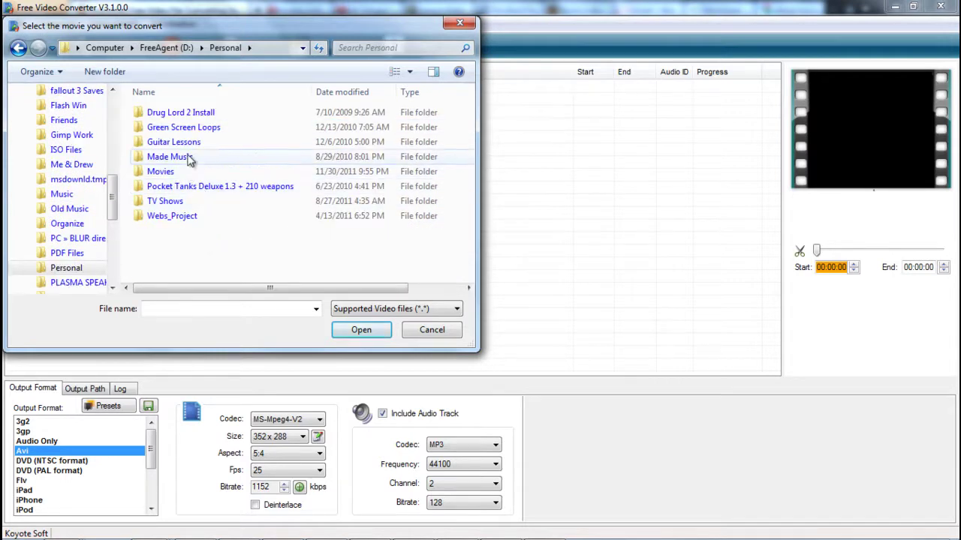
Open TV Shows\Rocko's modern life\Season 3 and add episode 301 to the list
double_click(188, 202)
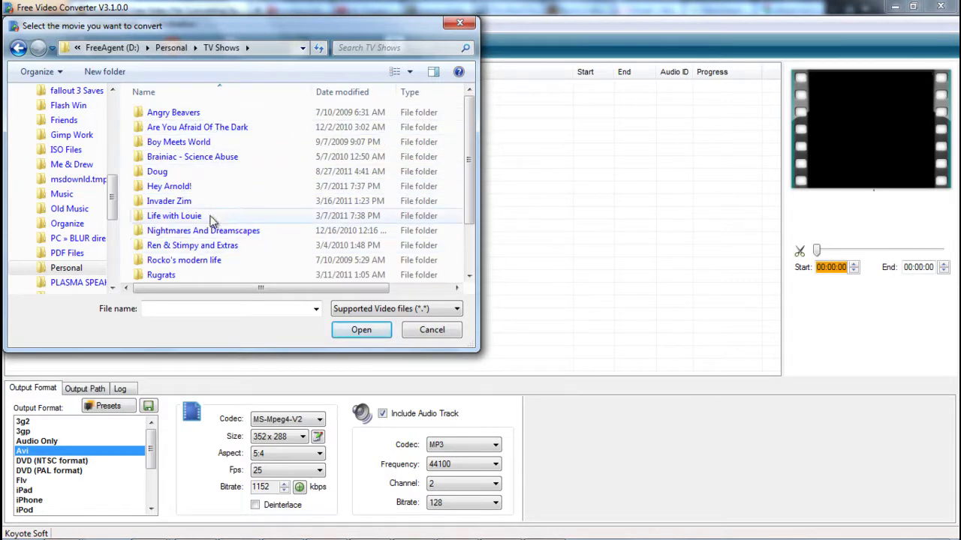
double_click(204, 261)
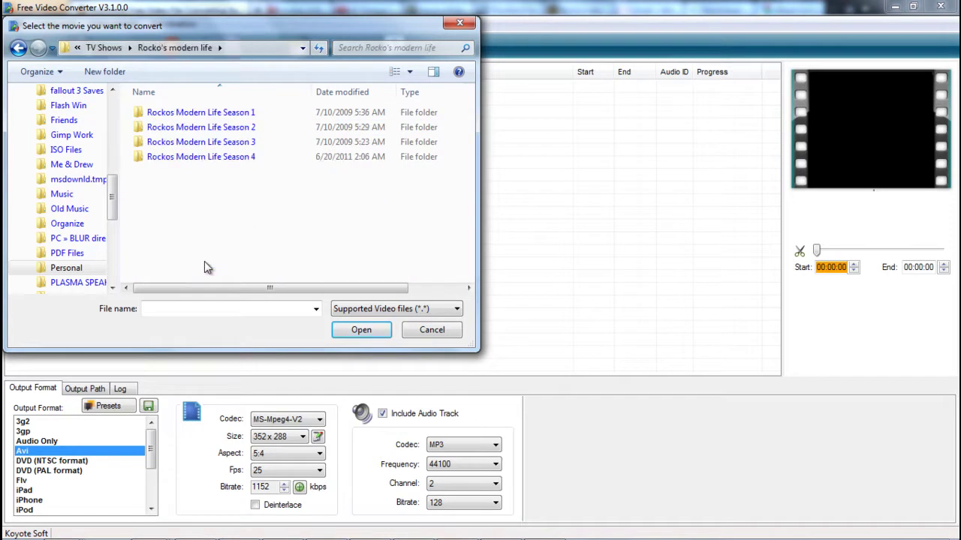
double_click(196, 142)
scroll(283, 216, down, 5)
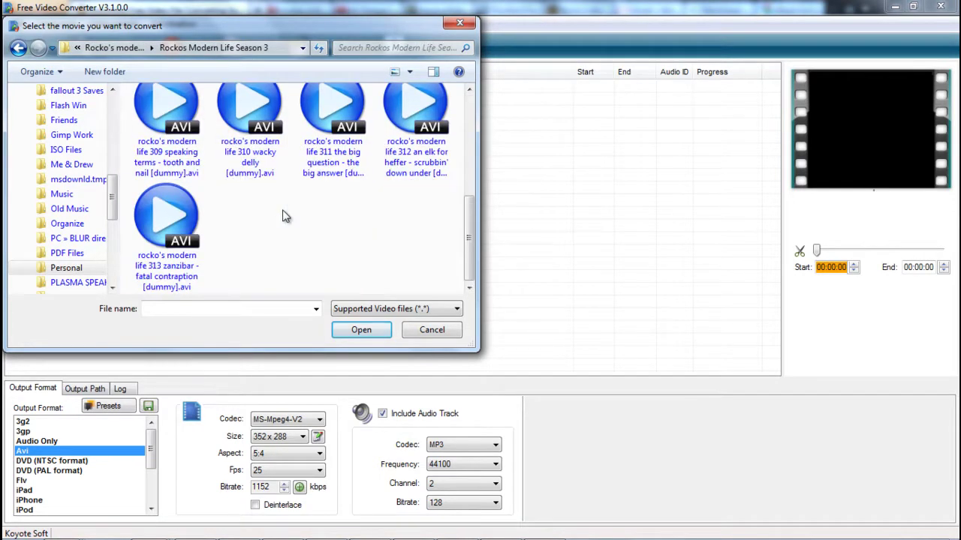
scroll(297, 212, up, 5)
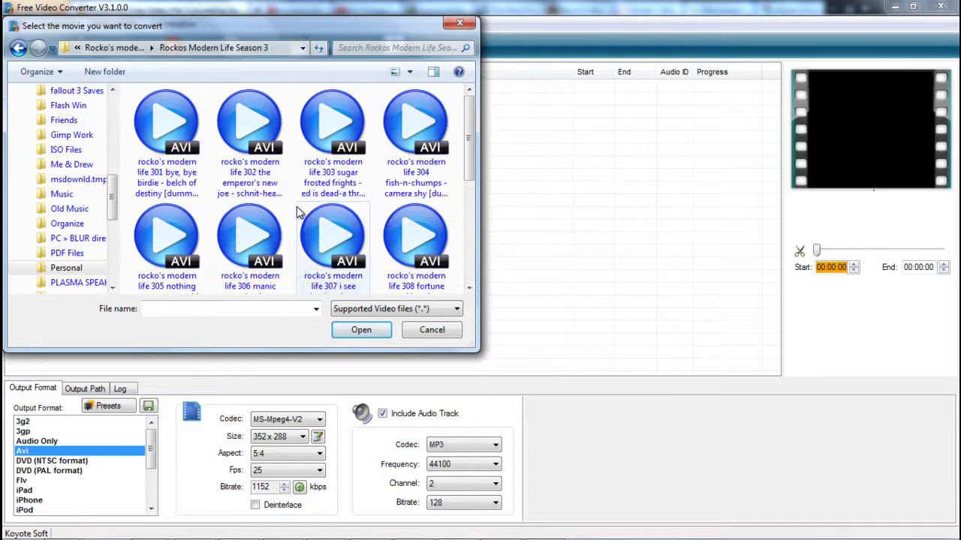
double_click(180, 144)
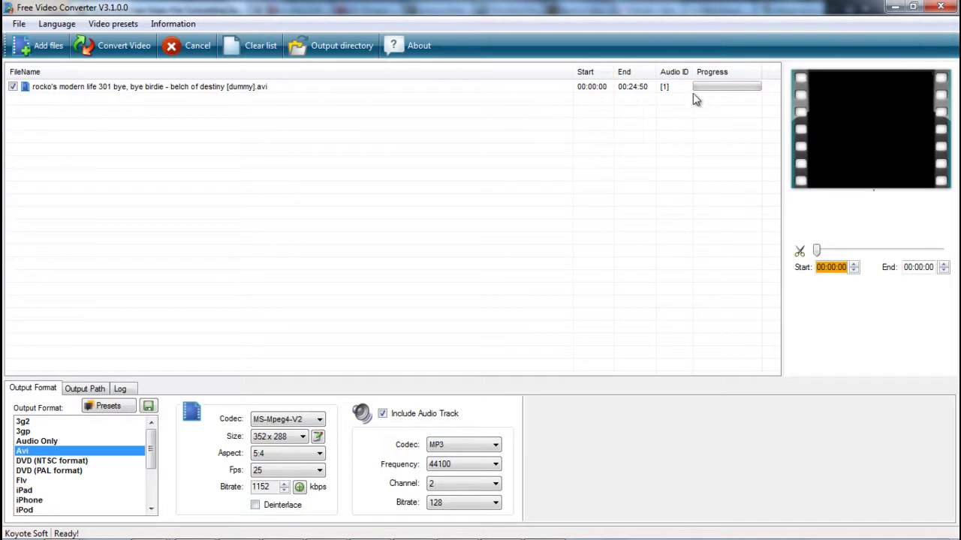
drag(694, 72, 698, 71)
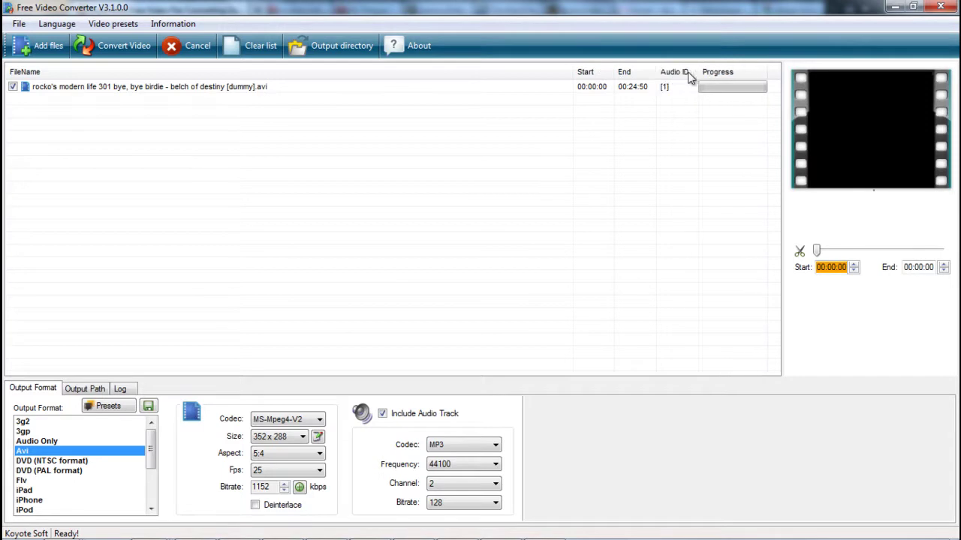
mouse_move(657, 71)
mouse_down()
mouse_move(645, 72)
mouse_move(653, 72)
mouse_up()
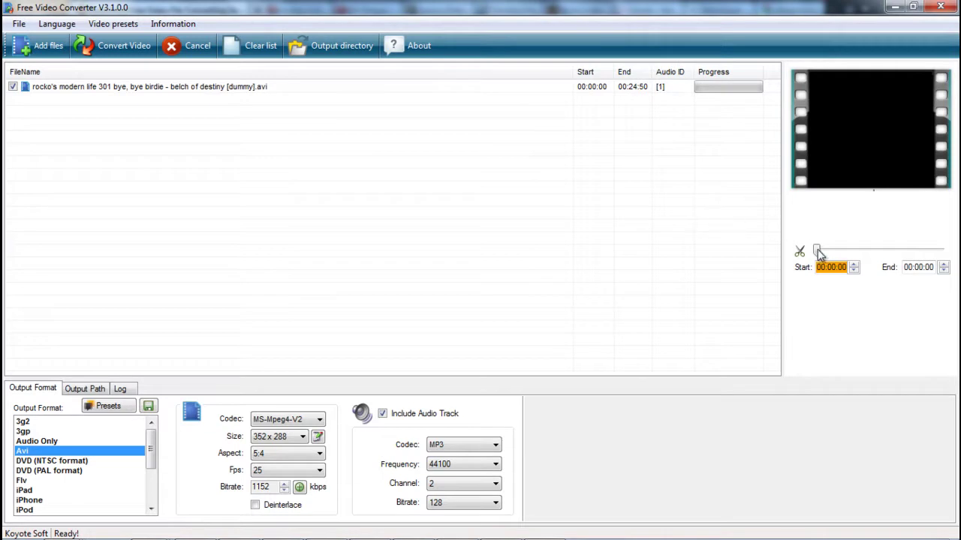
mouse_move(817, 249)
mouse_down()
mouse_move(937, 251)
mouse_move(853, 256)
mouse_up()
Choose Psp from the Output Format list for MPEG-4 368x208 video with AAC audio
scroll(153, 460, down, 2)
drag(153, 459, 154, 495)
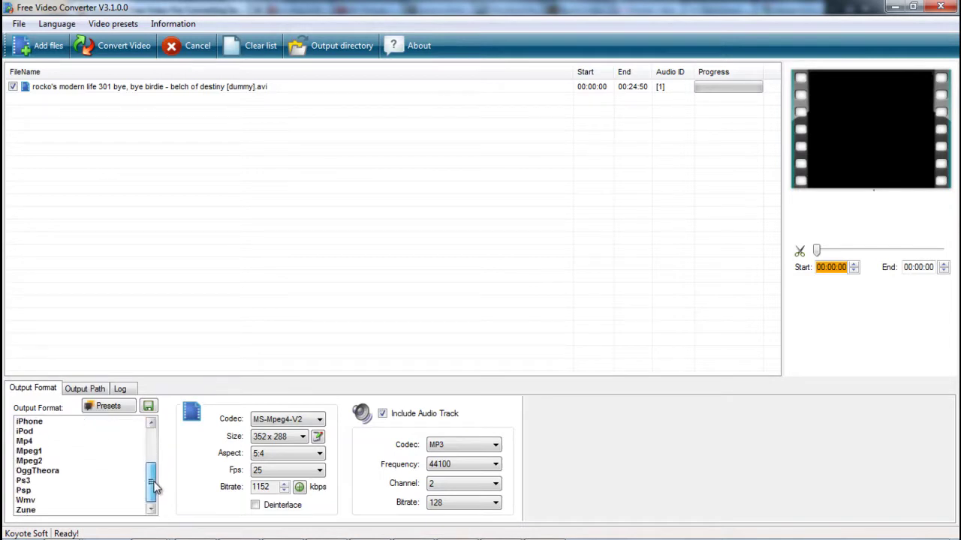
click(23, 491)
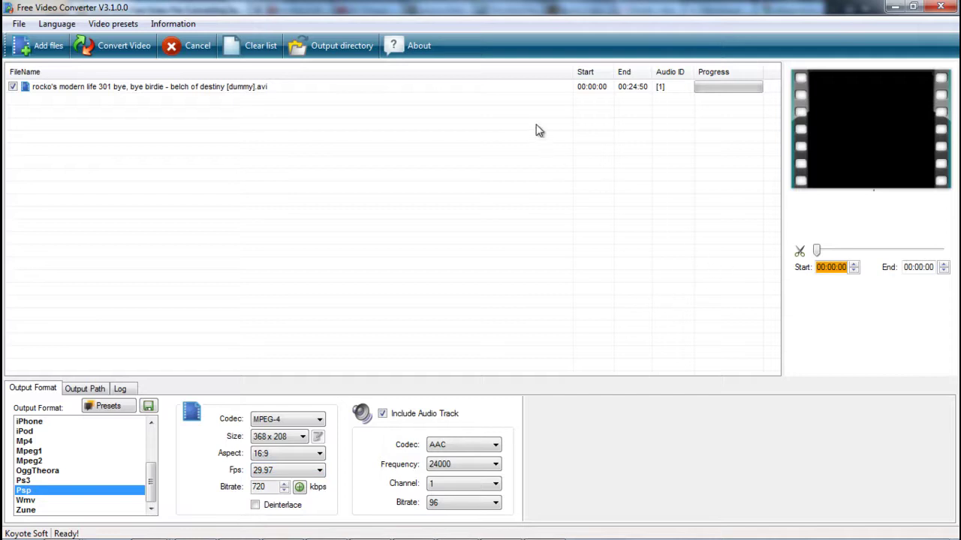
Run Convert Video to begin converting Rocko's Modern Life episode 301 to PSP
click(117, 45)
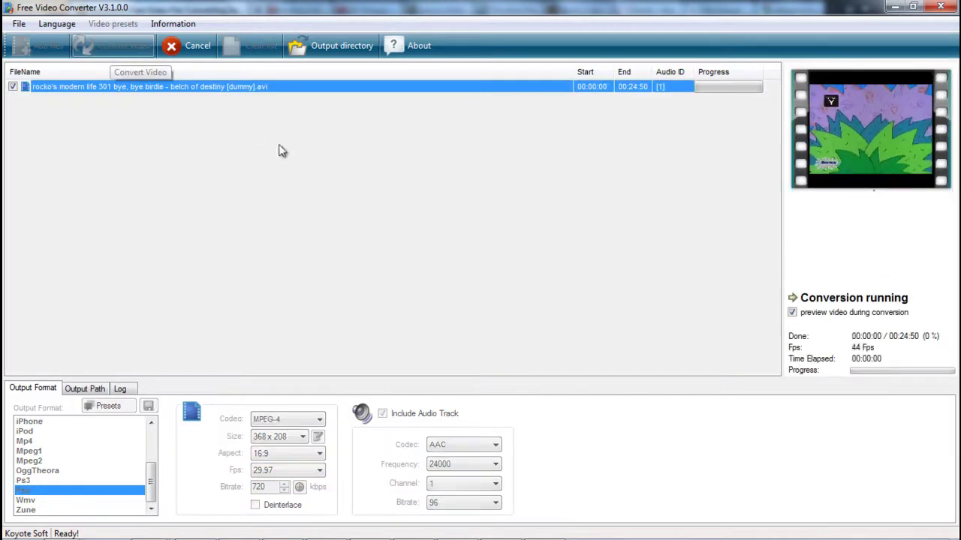